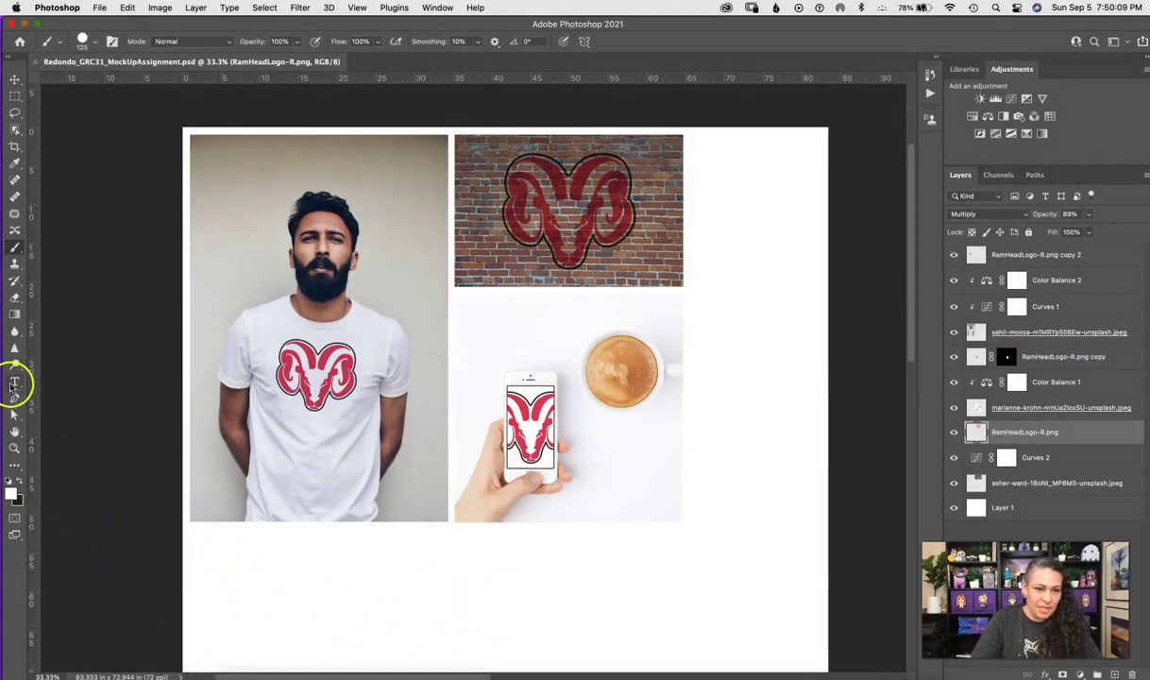
Start an empty Arial Black 72 pt text layer below the photos, viewed at 66.7% zoom
click(16, 384)
click(220, 557)
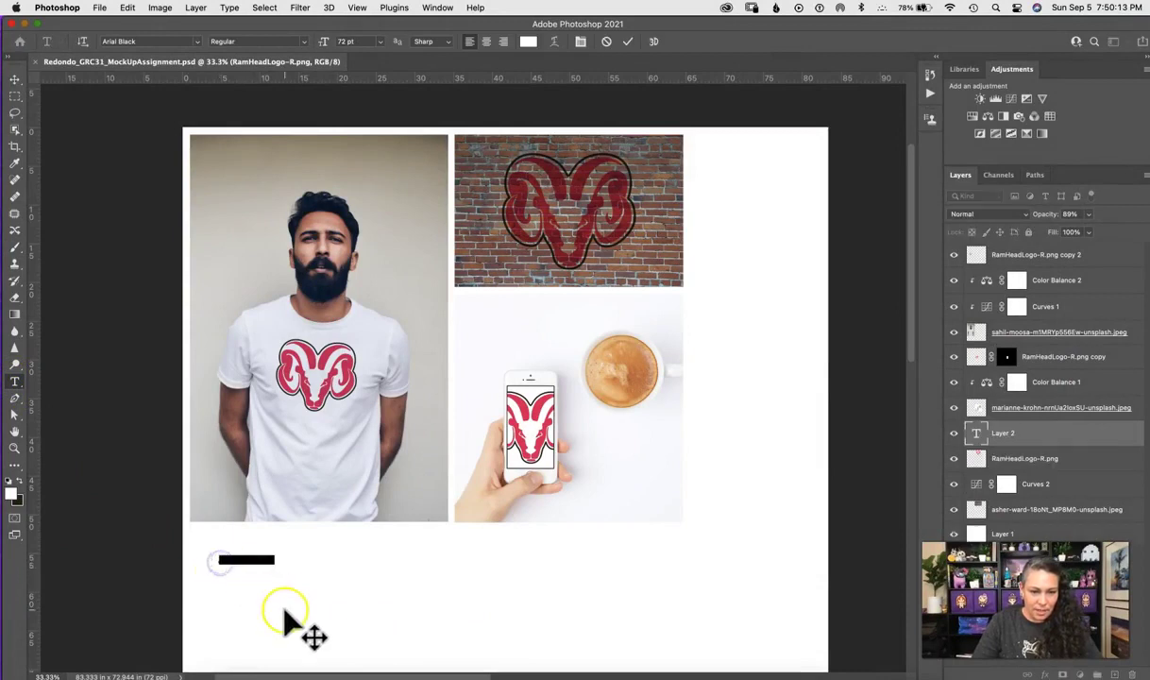
click(380, 42)
click(359, 244)
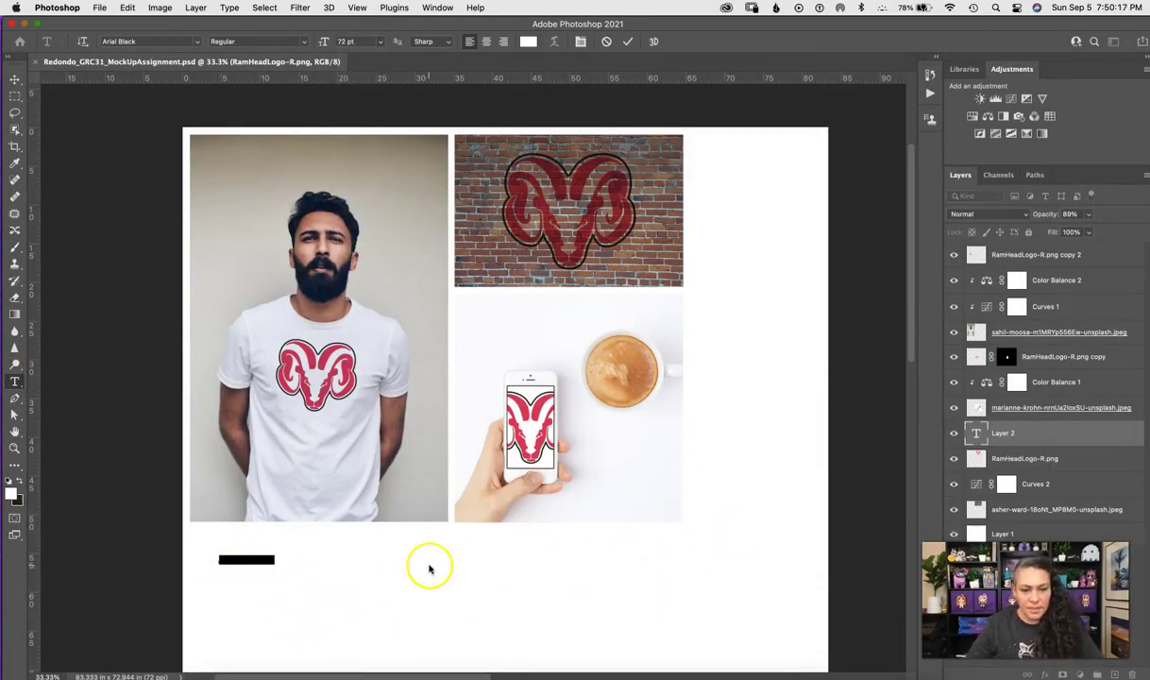
key(super+plus)
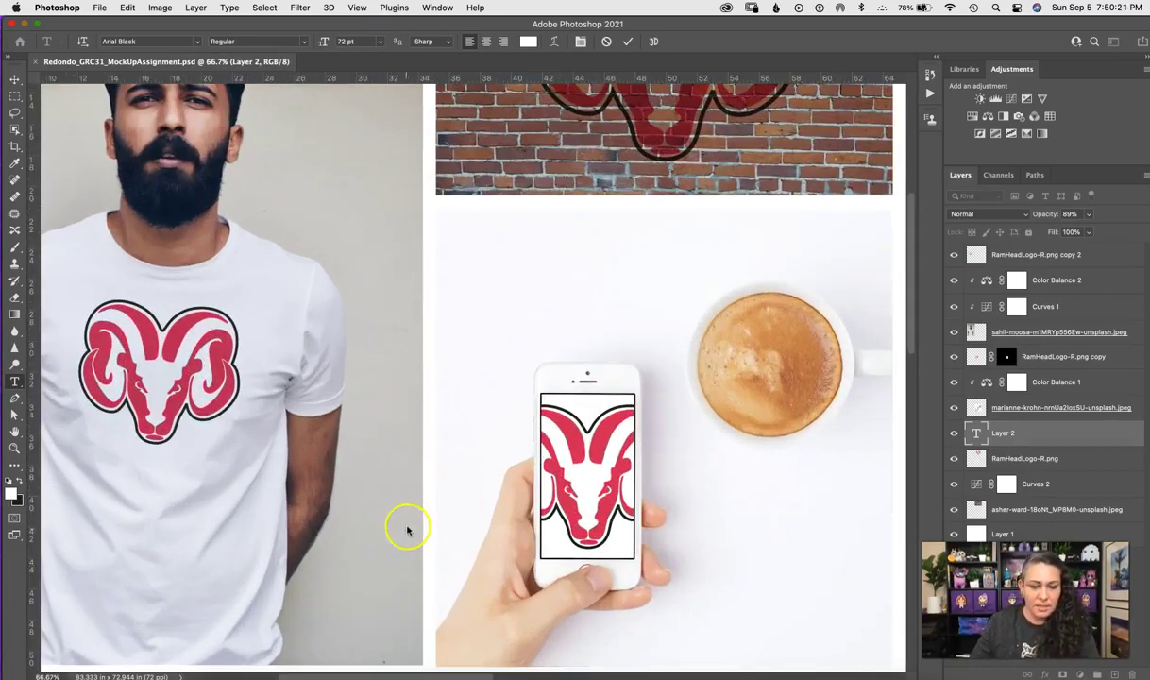
drag(370, 554, 618, 241)
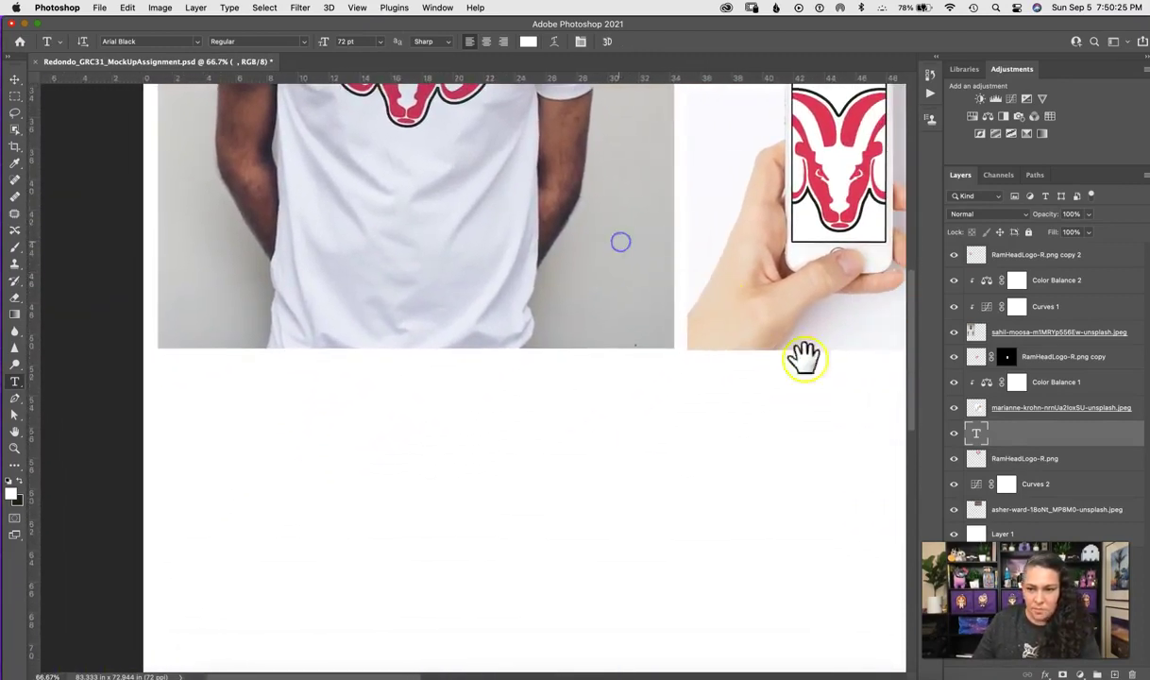
Reopen the empty text layer for editing from its Layers panel thumbnail
click(996, 434)
double_click(976, 436)
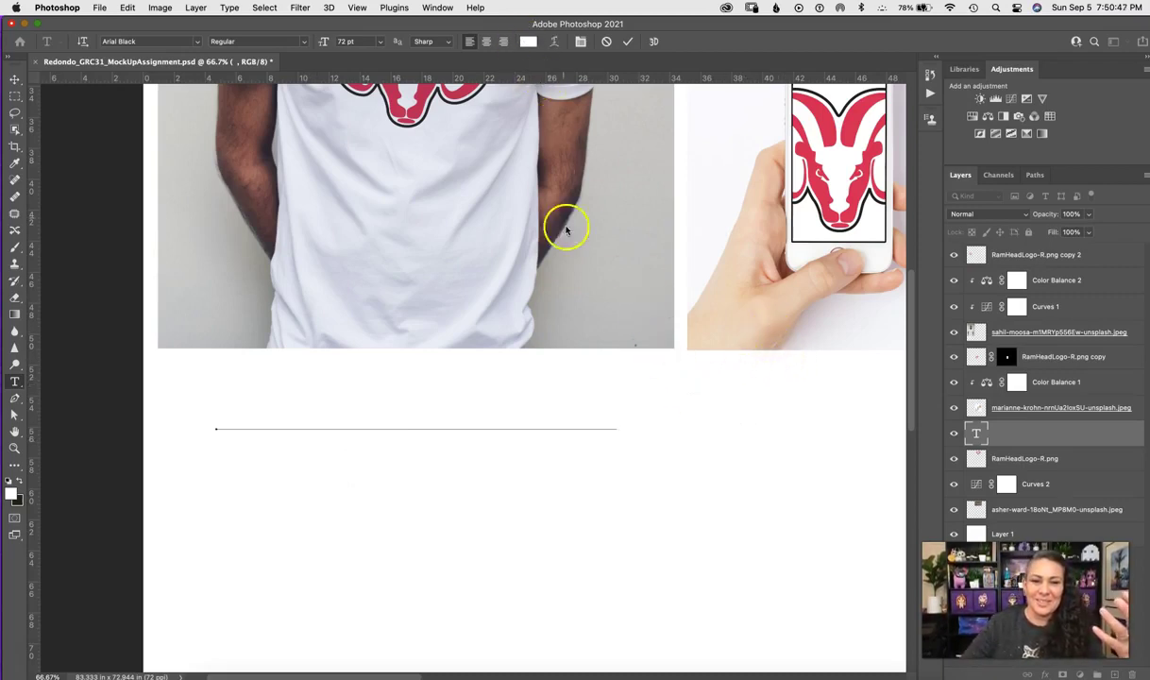
Widen the text line across the bottom and open the text Color Picker showing white
drag(621, 427, 644, 422)
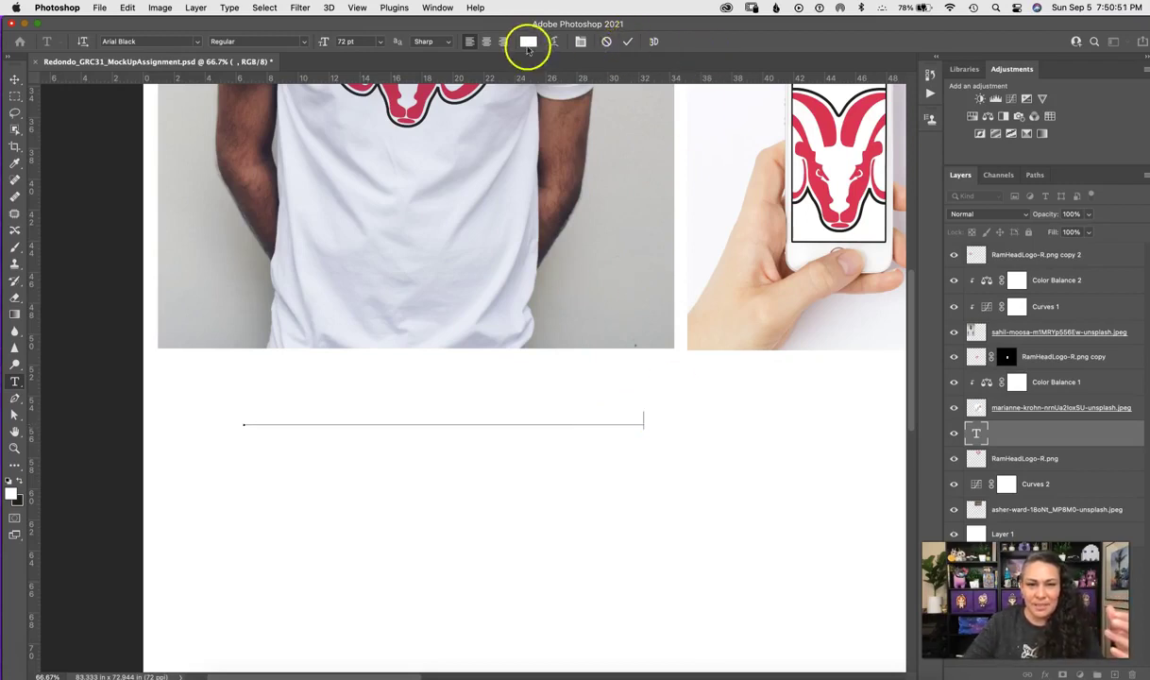
click(528, 42)
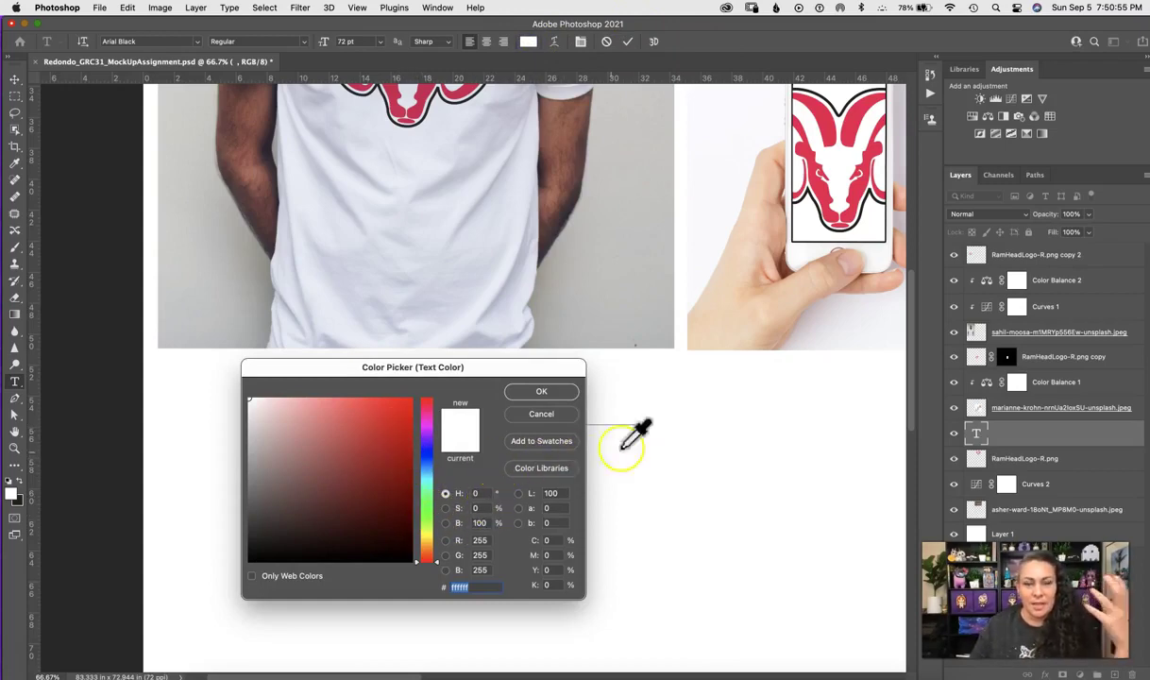
key(ctrl+Up)
Check the dark red #8D191B on Chrome's college colors page, then return to Photoshop's picker
click(672, 463)
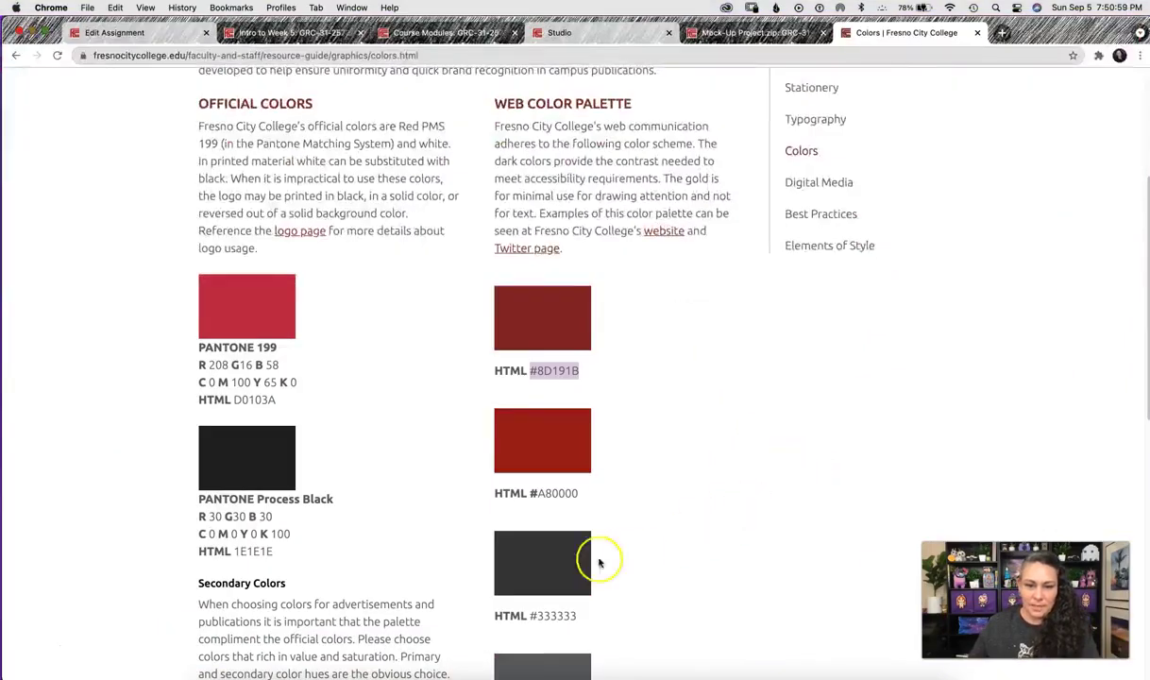
click(650, 350)
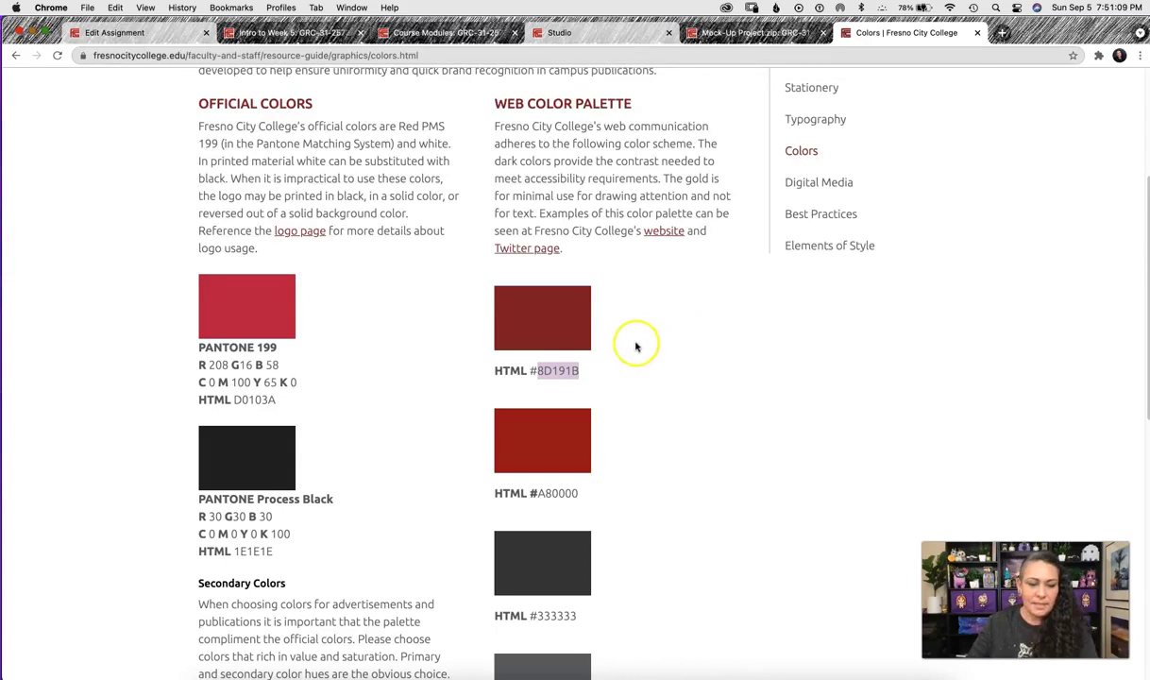
key(ctrl+Up)
click(607, 331)
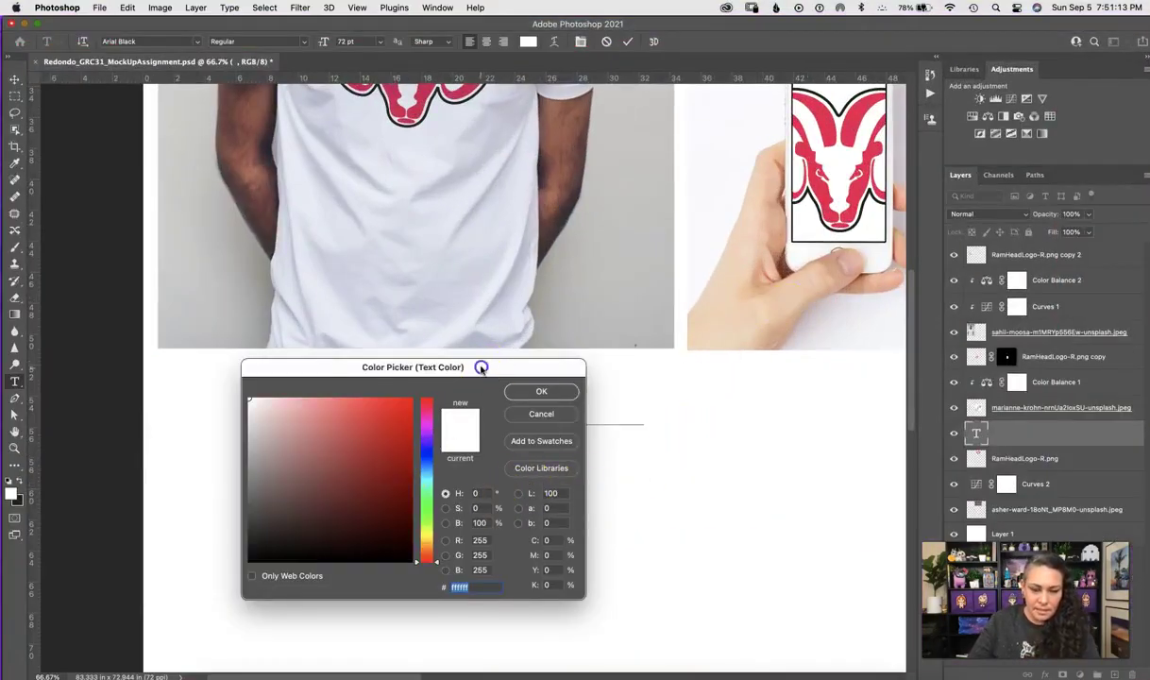
Move the Color Picker dialog higher over the photos and spread out all windows
drag(480, 367, 474, 295)
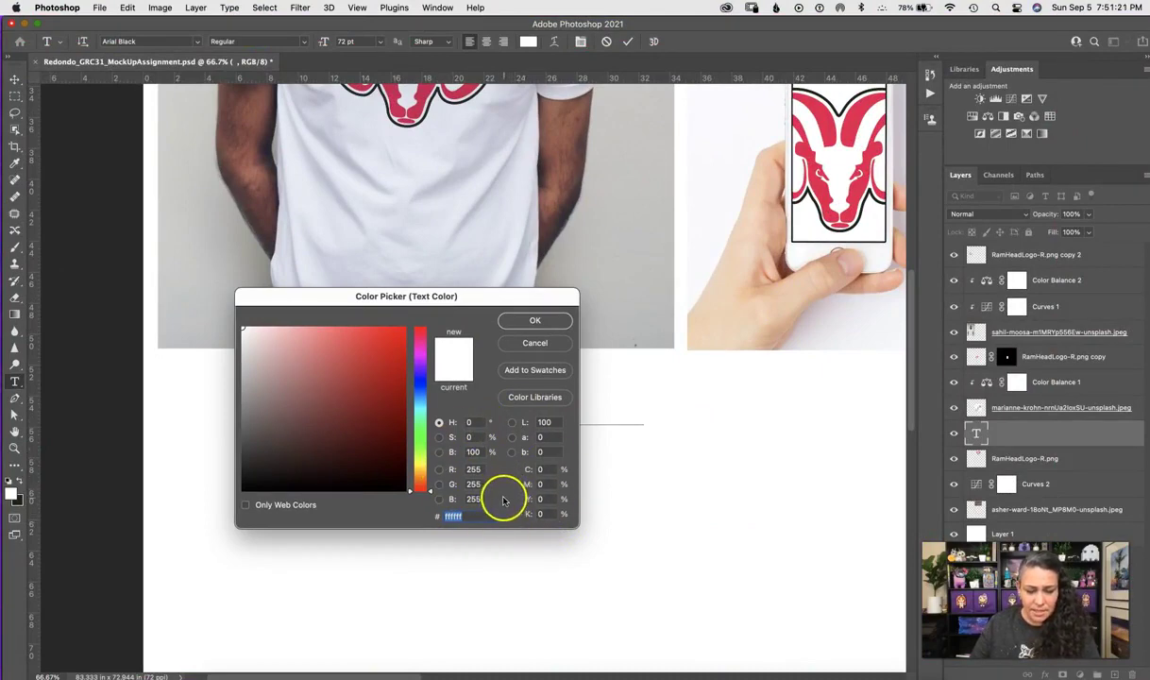
key(ctrl+Up)
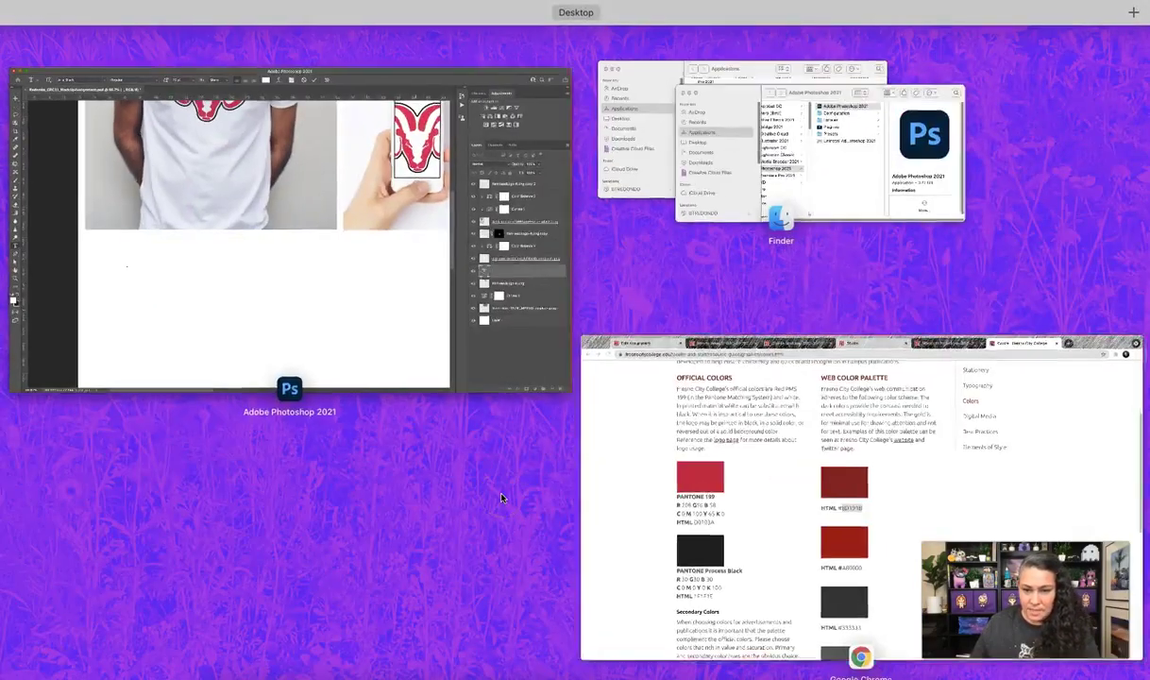
Review the #8D191B swatch in Chrome again and spread out windows to return
click(670, 509)
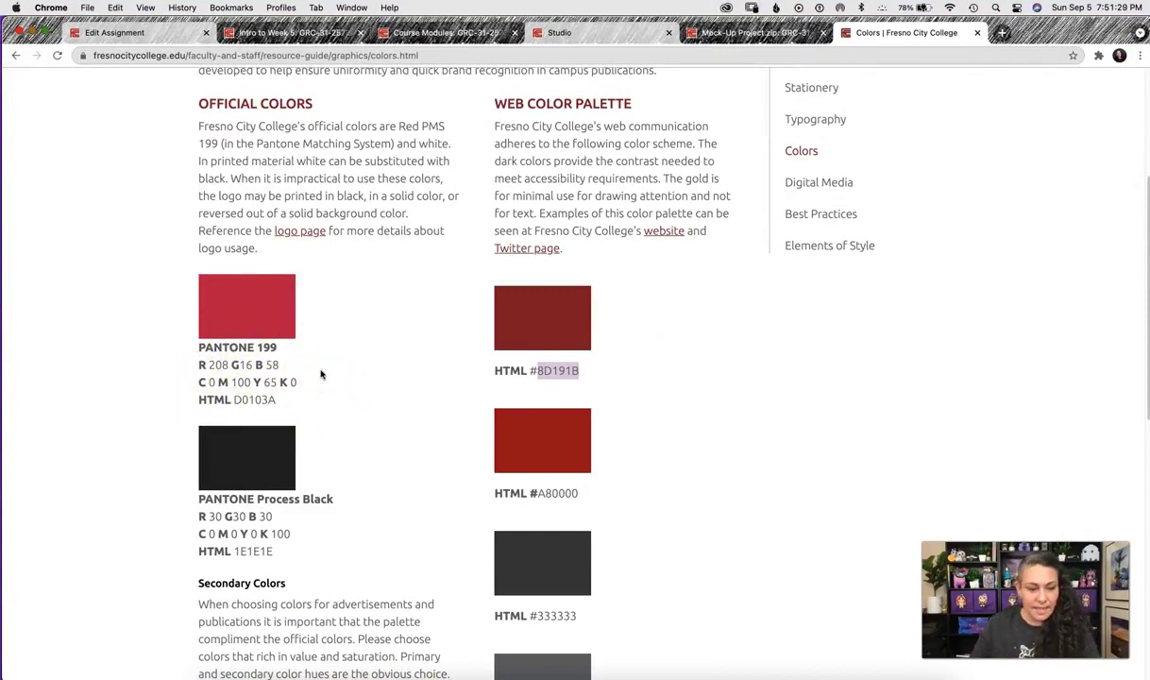
key(ctrl+Up)
Sample dark red 8D191B from the Chrome swatch as the text colour and confirm it
click(567, 374)
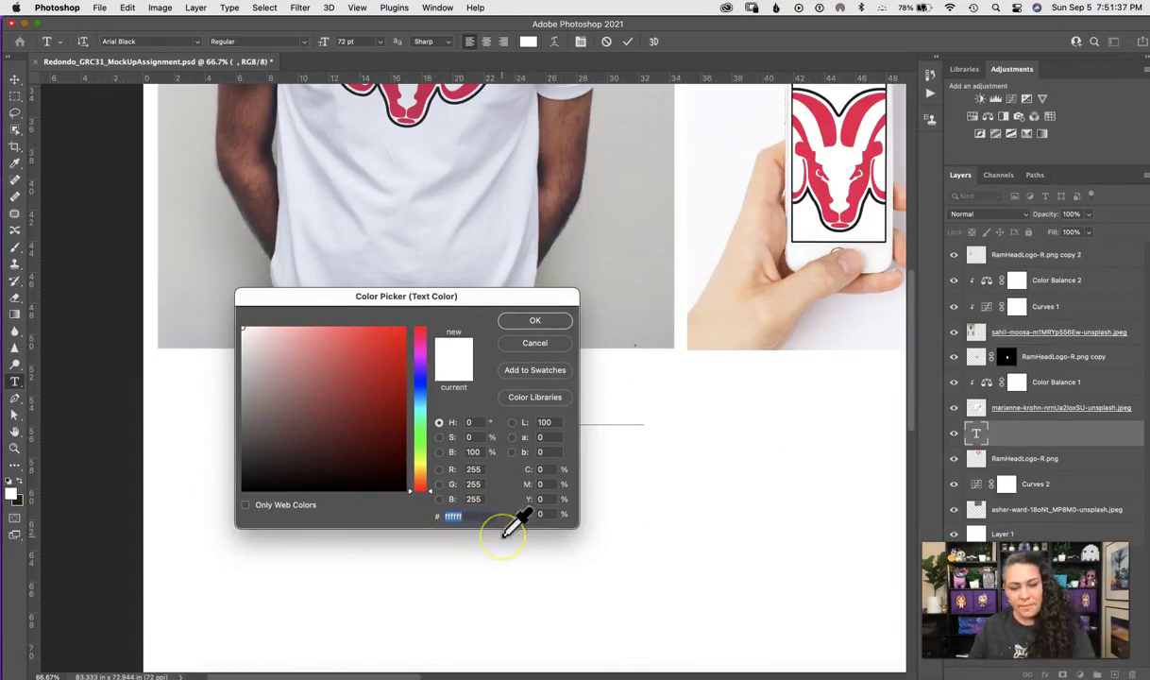
drag(505, 535, 462, 532)
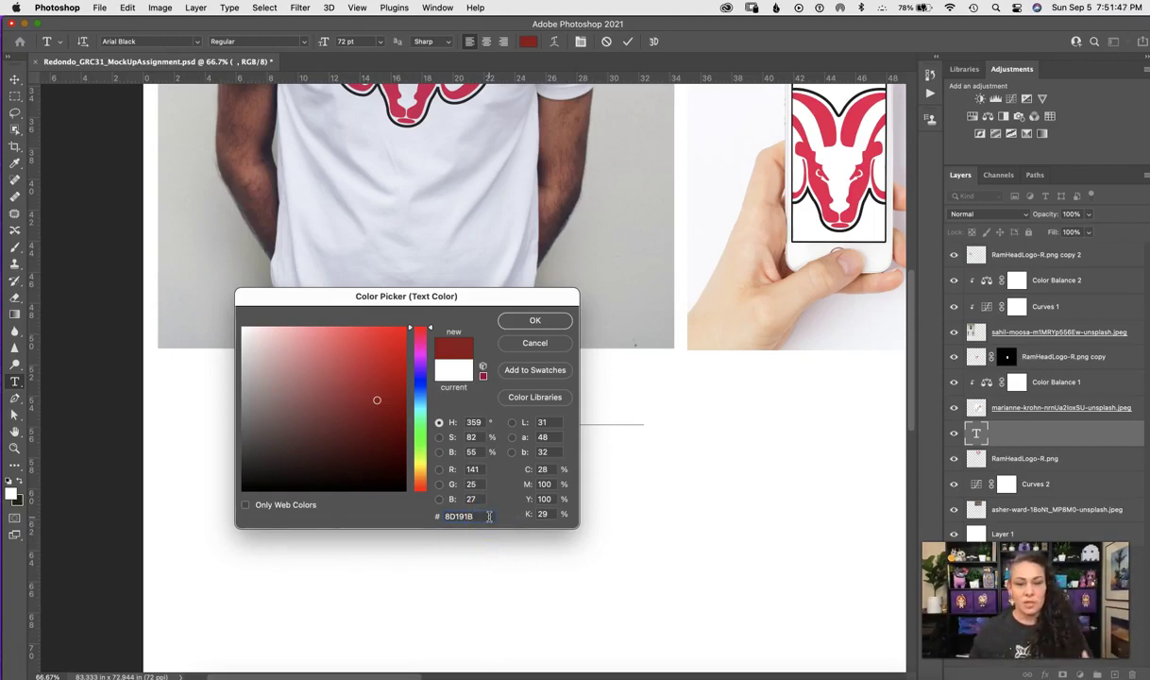
click(532, 320)
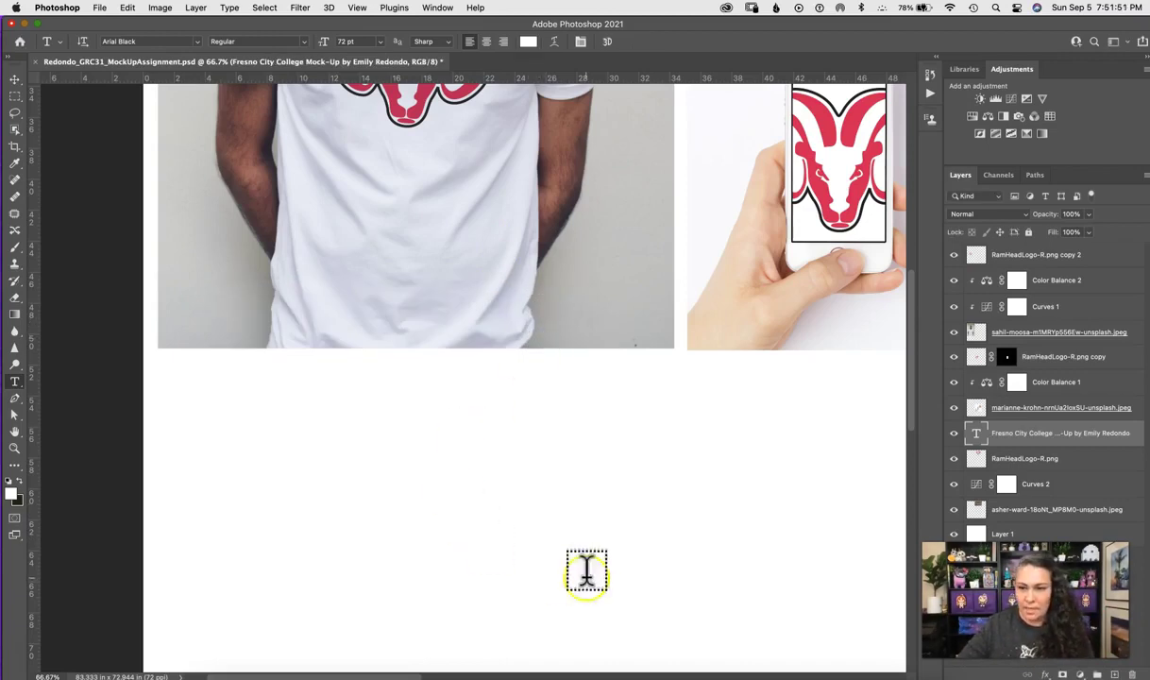
Select all the caption text and set its colour to hex 8D191B
double_click(975, 434)
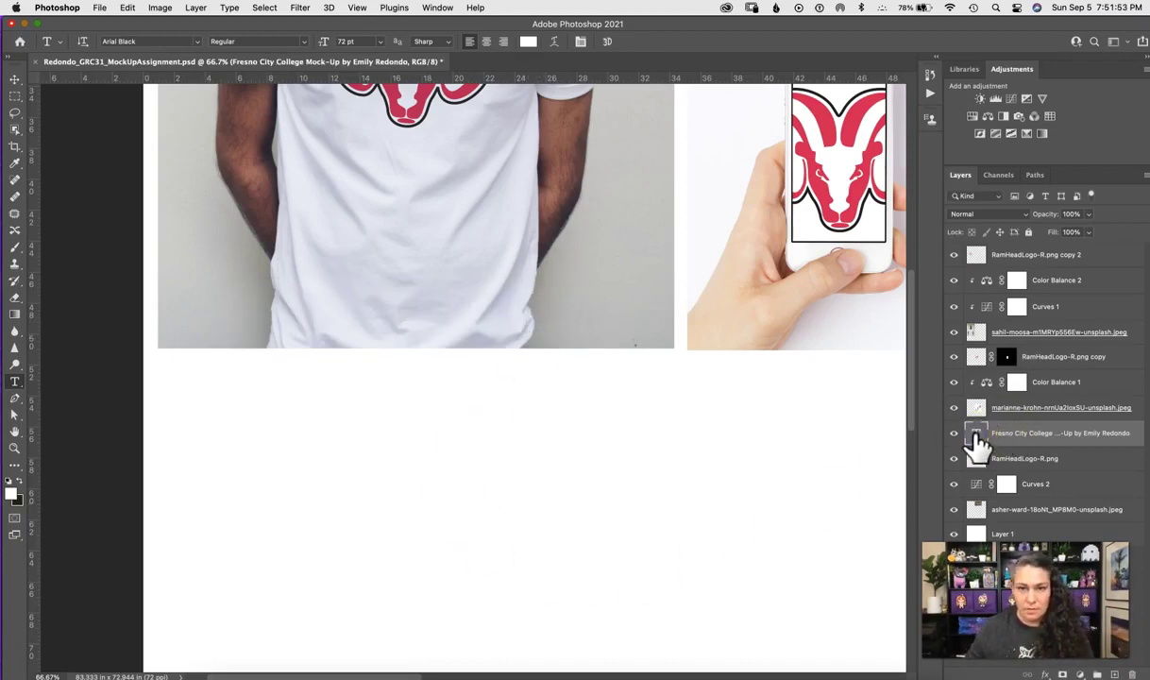
click(528, 42)
click(476, 483)
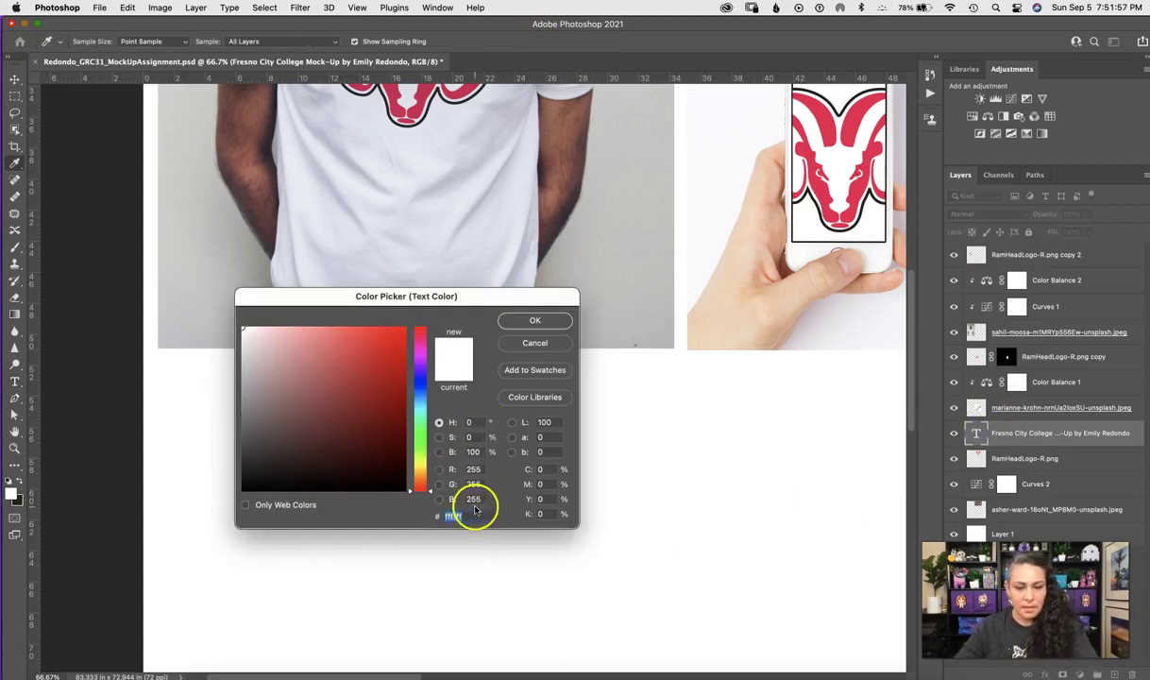
text(8D191B)
click(543, 321)
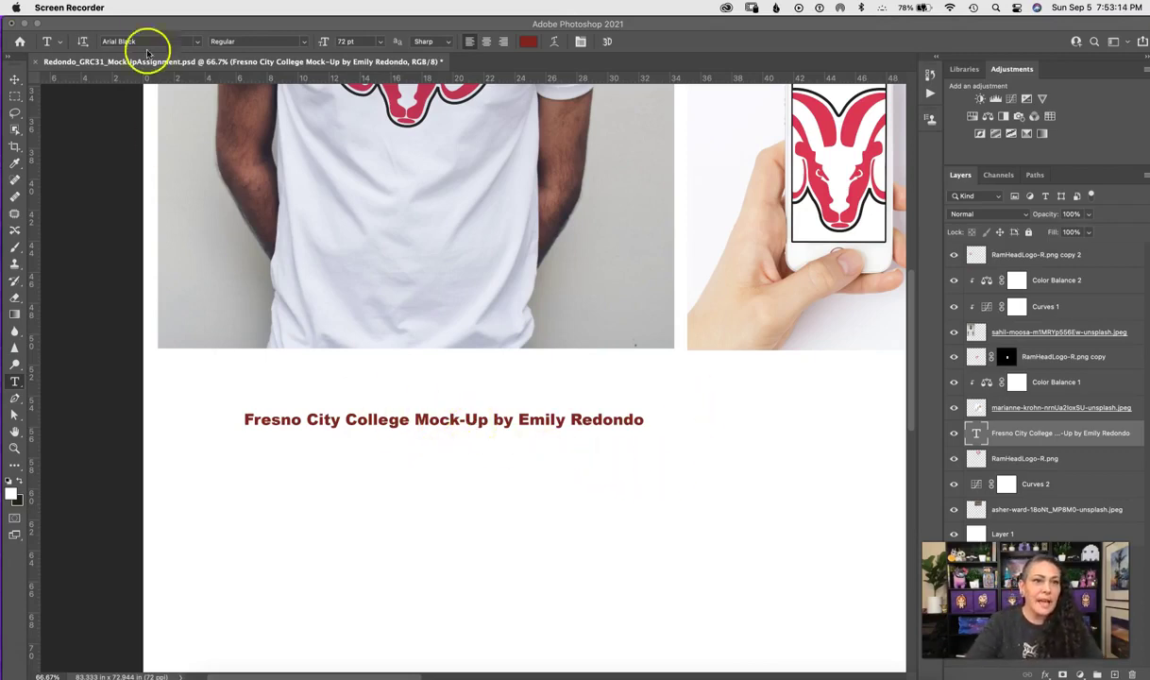
Change the caption's font from Arial Black to Arial
click(195, 41)
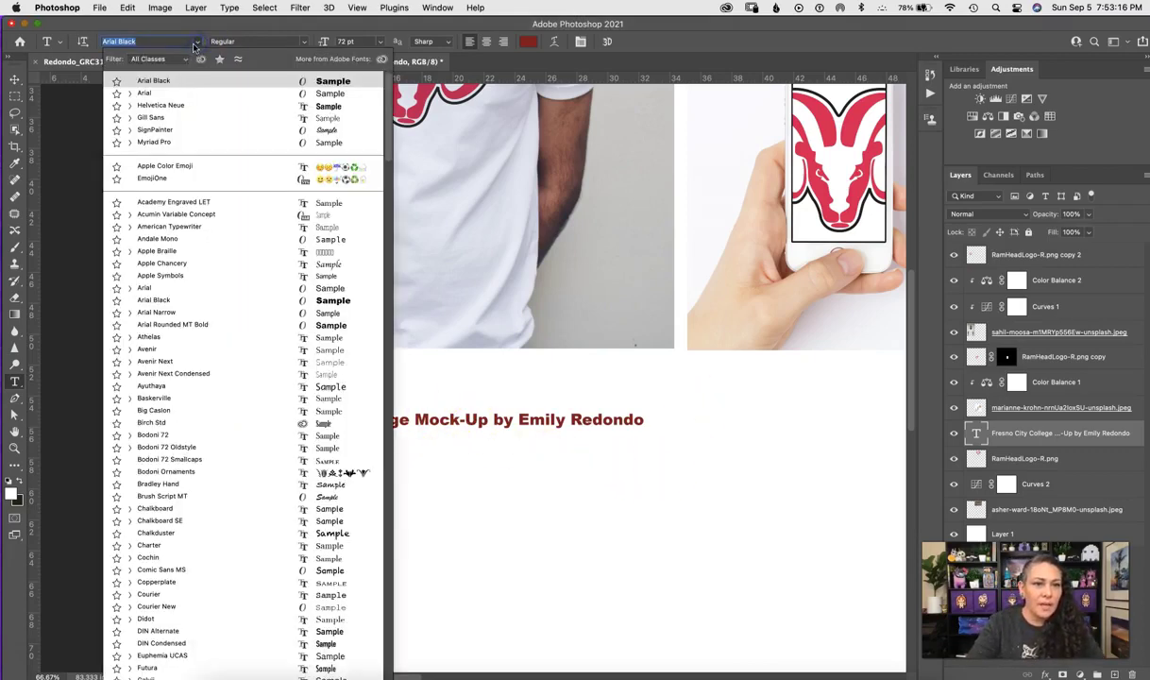
click(146, 93)
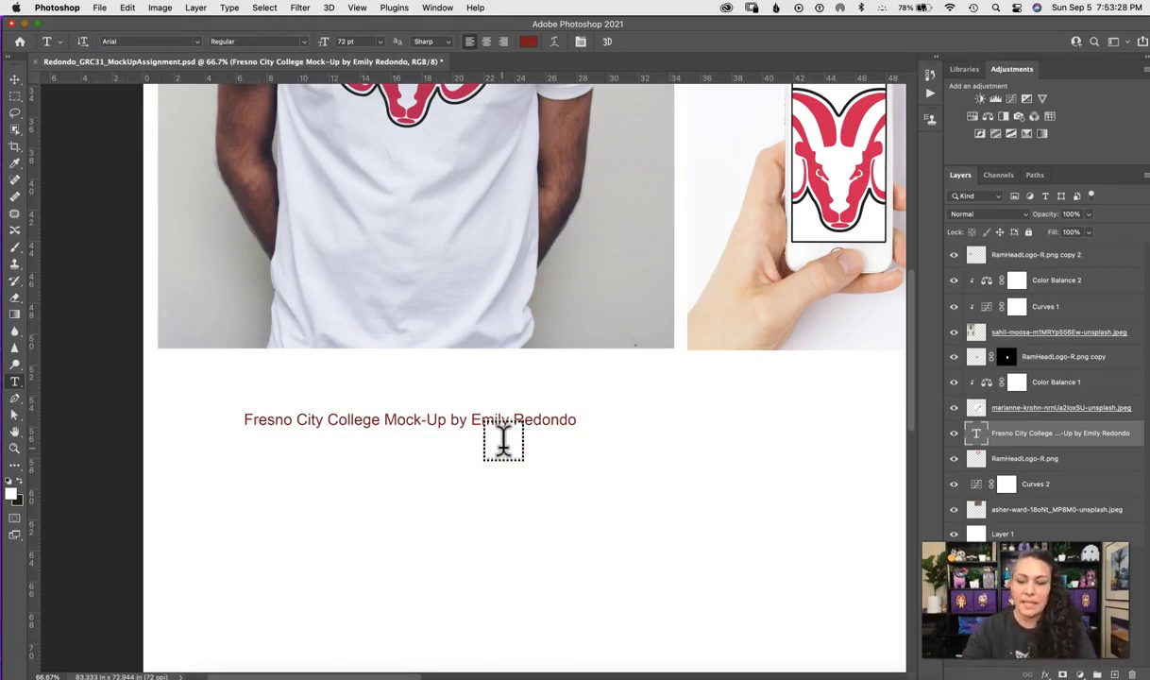
Show guides and add vertical guides near 0.9 in and 64.5 in at the photos' outer edges
key(super+semicolon)
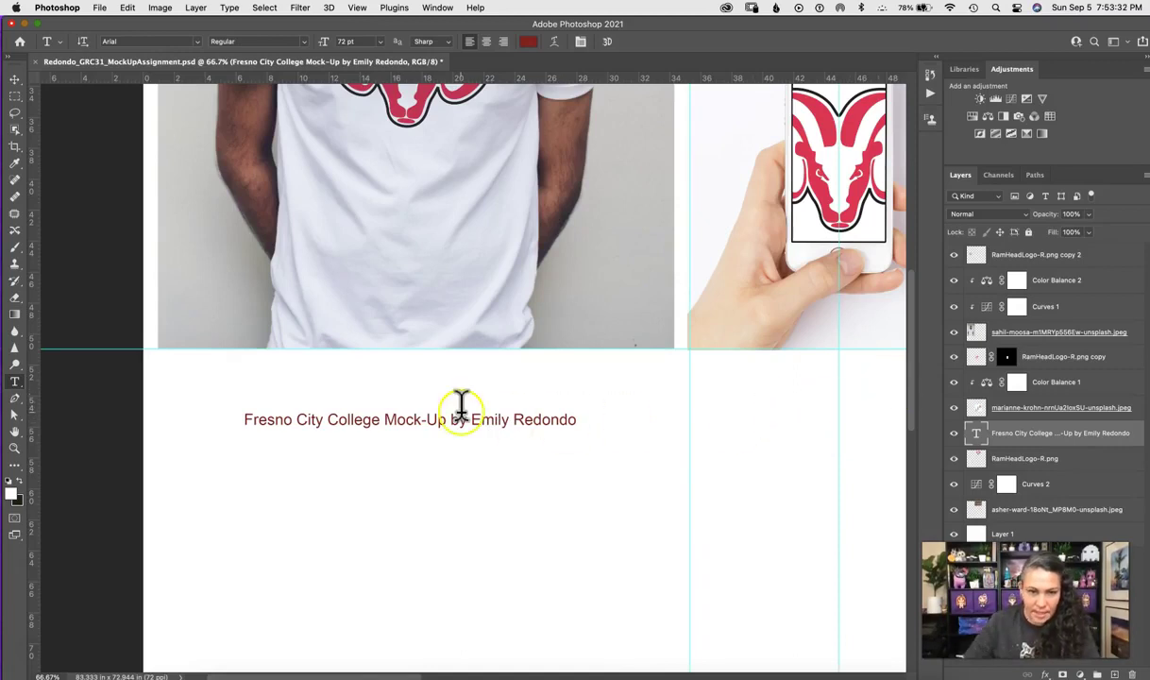
drag(30, 377, 159, 394)
click(477, 462)
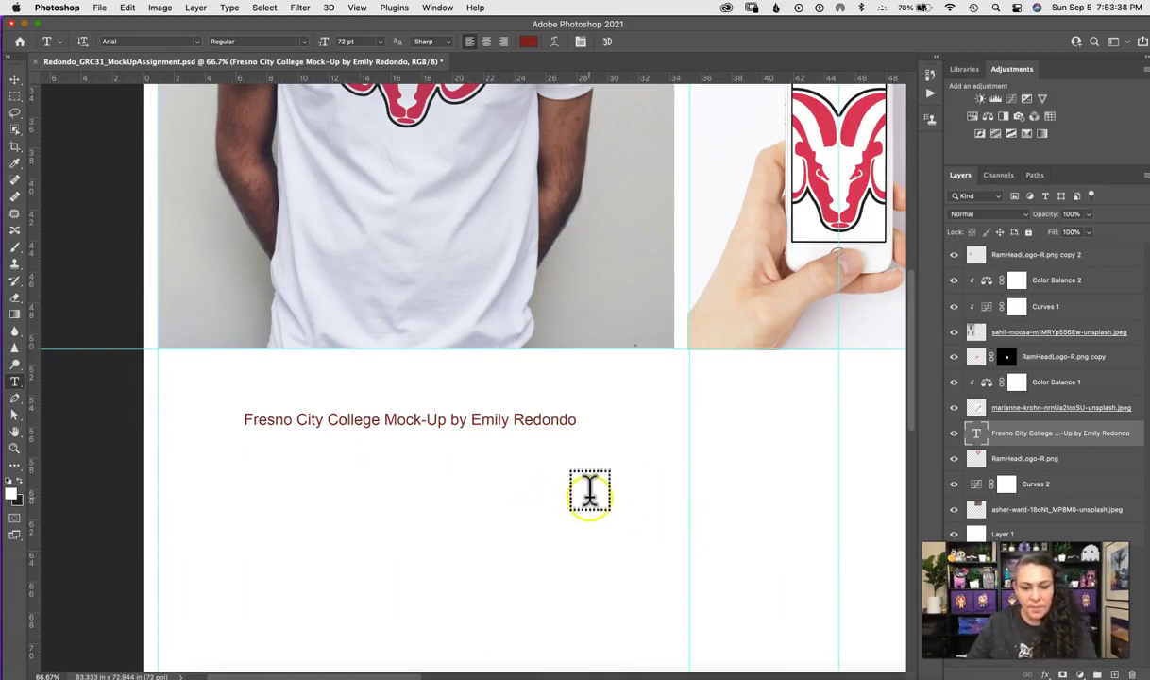
drag(615, 493, 140, 485)
click(637, 144)
drag(36, 411, 655, 505)
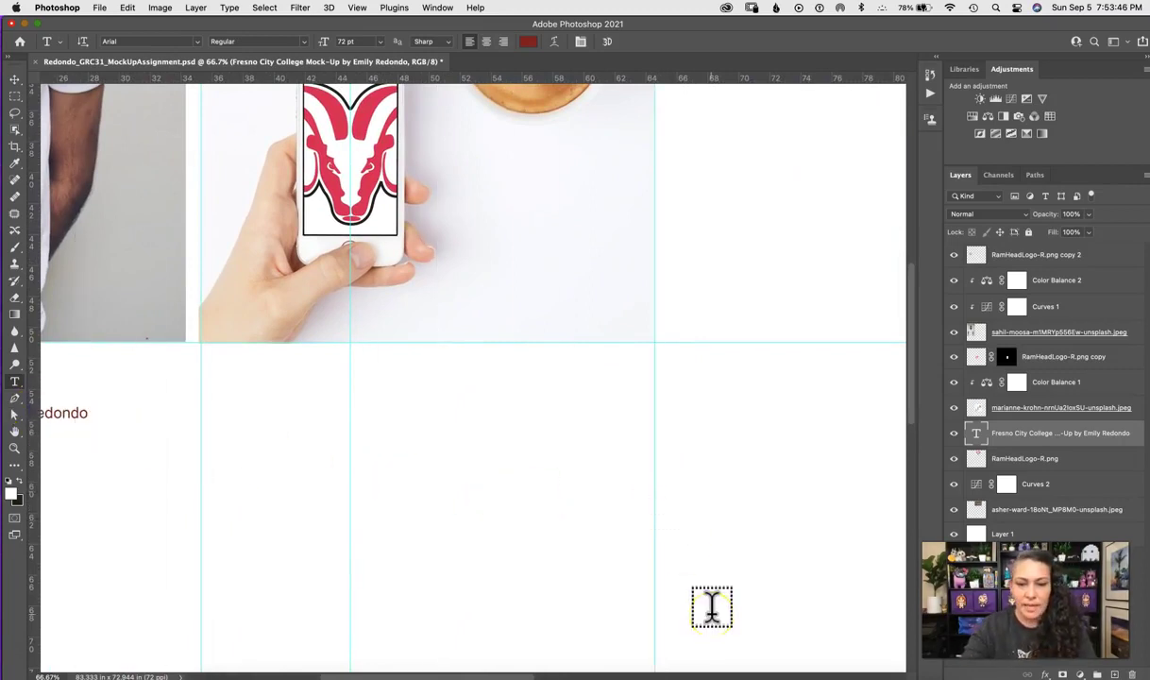
key(super+minus)
key(super+minus)
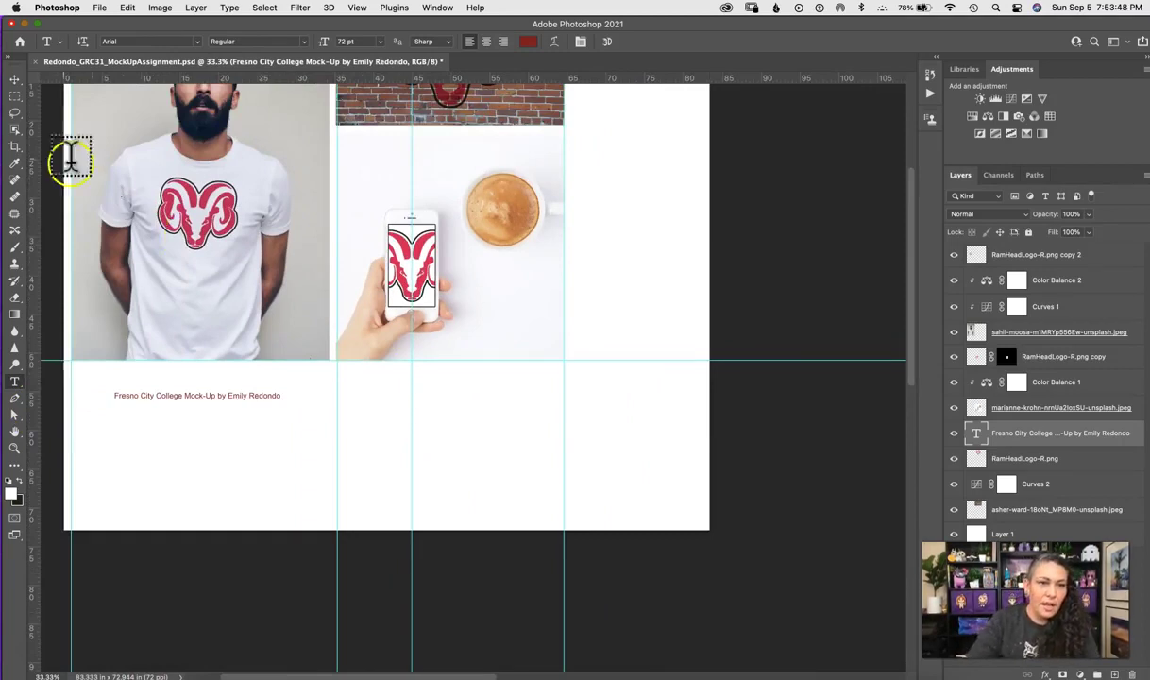
Scale the dark red caption to about 296% between the guides and nudge it up beneath the photos
click(14, 80)
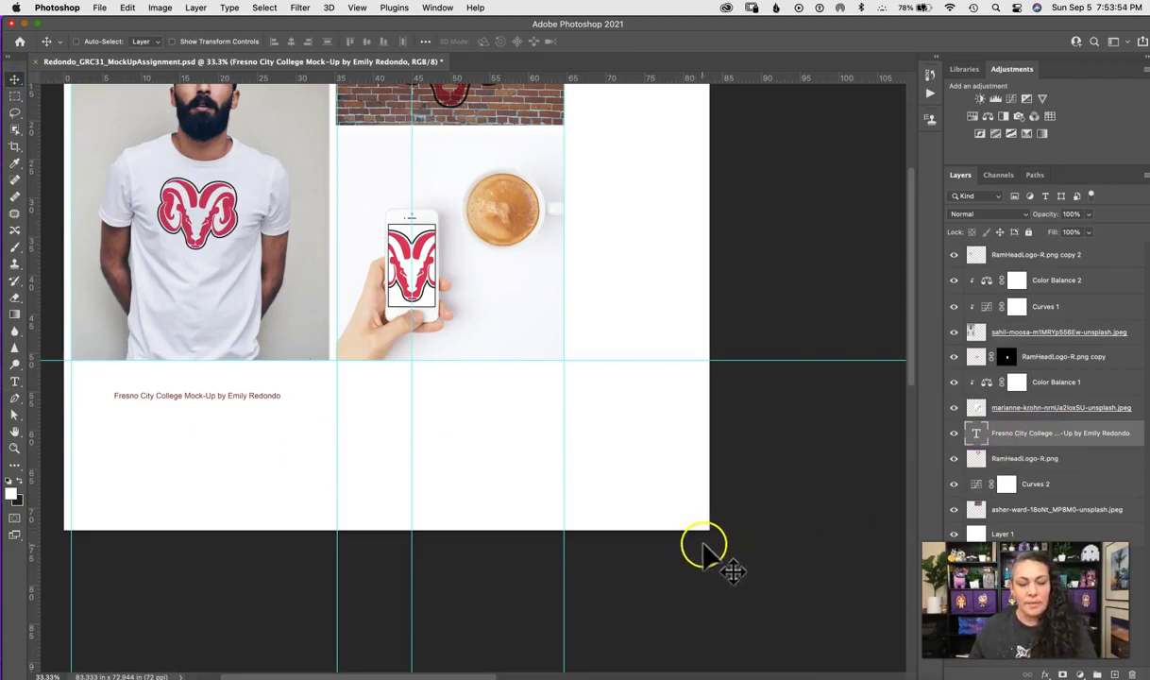
key(super+t)
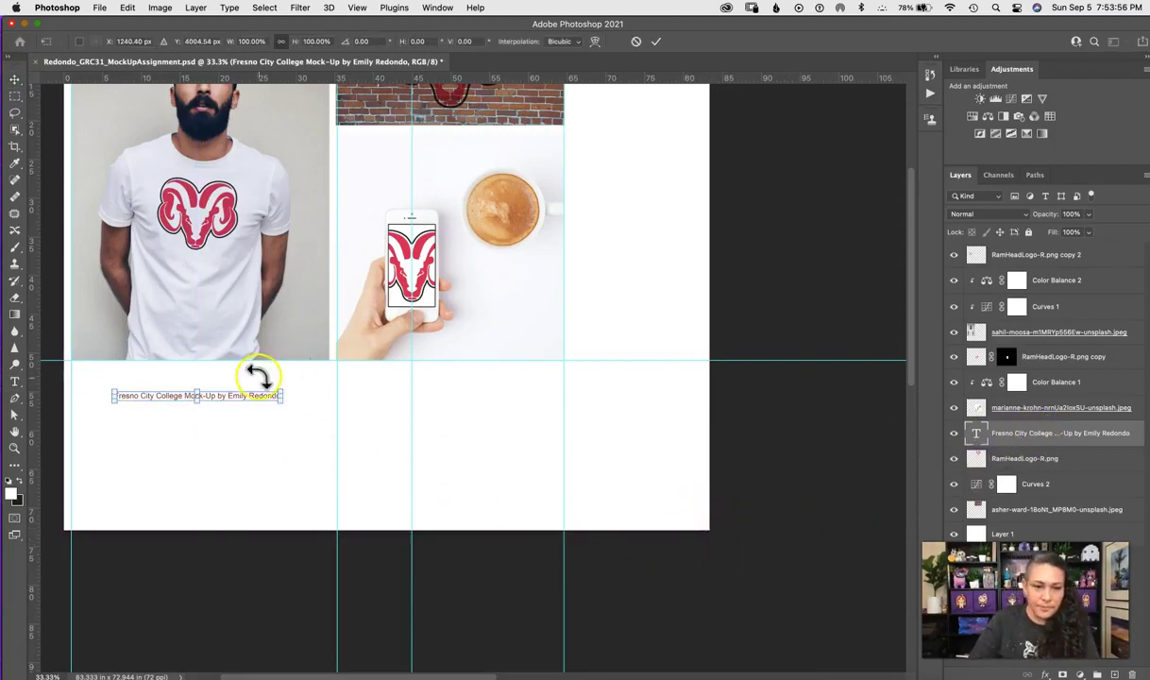
drag(278, 400, 562, 459)
drag(113, 391, 72, 380)
click(400, 394)
mouse_move(387, 398)
mouse_down()
mouse_move(387, 379)
mouse_move(388, 390)
mouse_up()
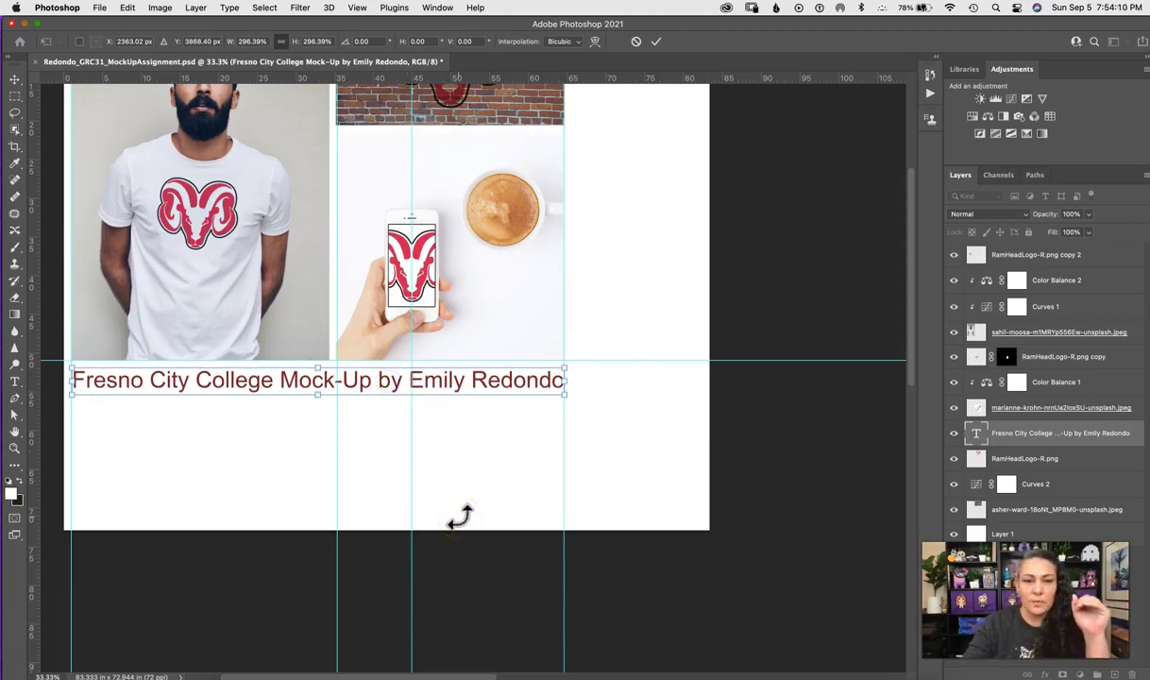
key(Return)
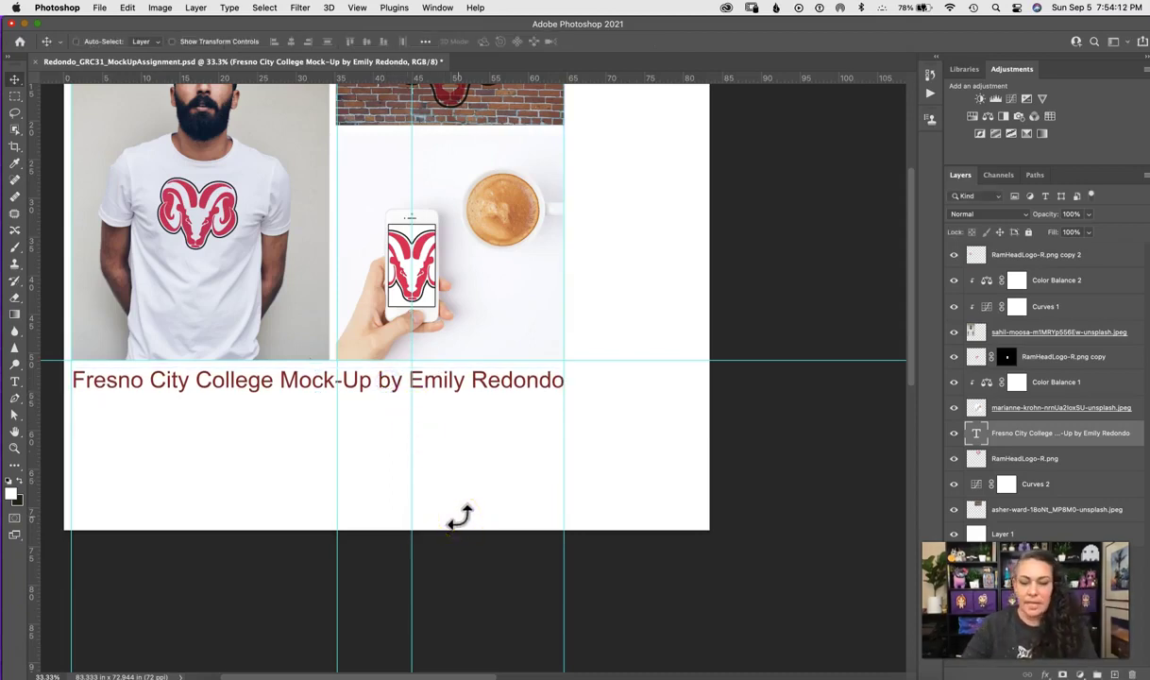
Check the caption's edge distances, hide the guides, and pan to view the whole ram-logo mock-up
key(super)
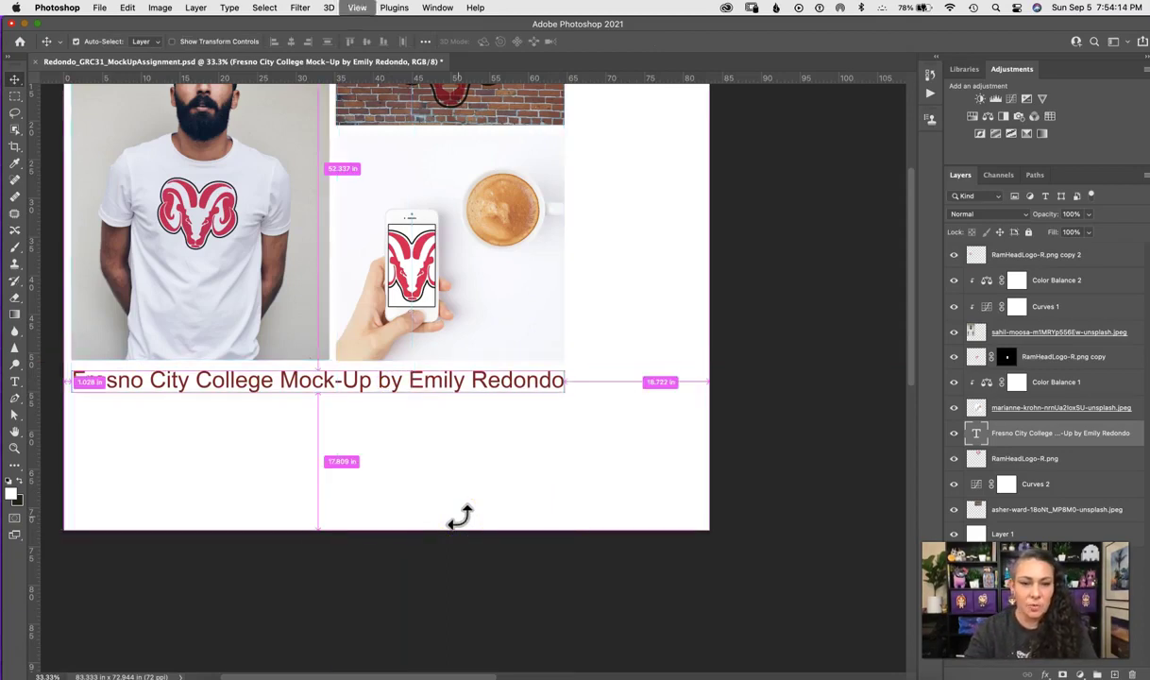
key(super+h)
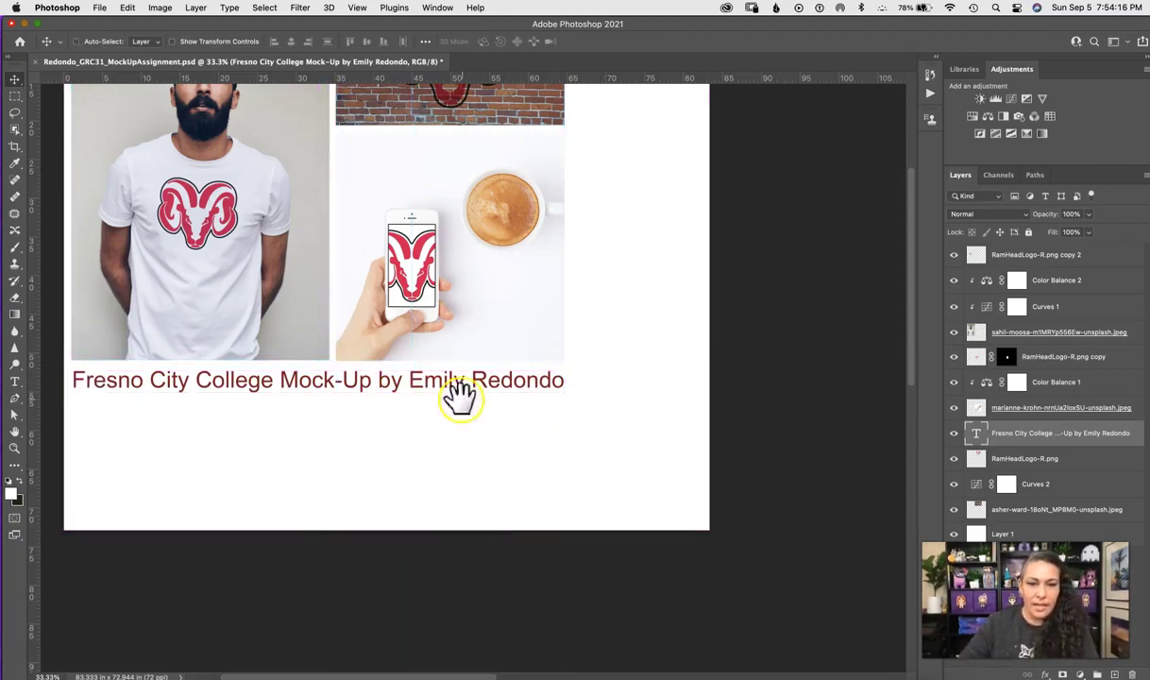
drag(457, 396, 595, 582)
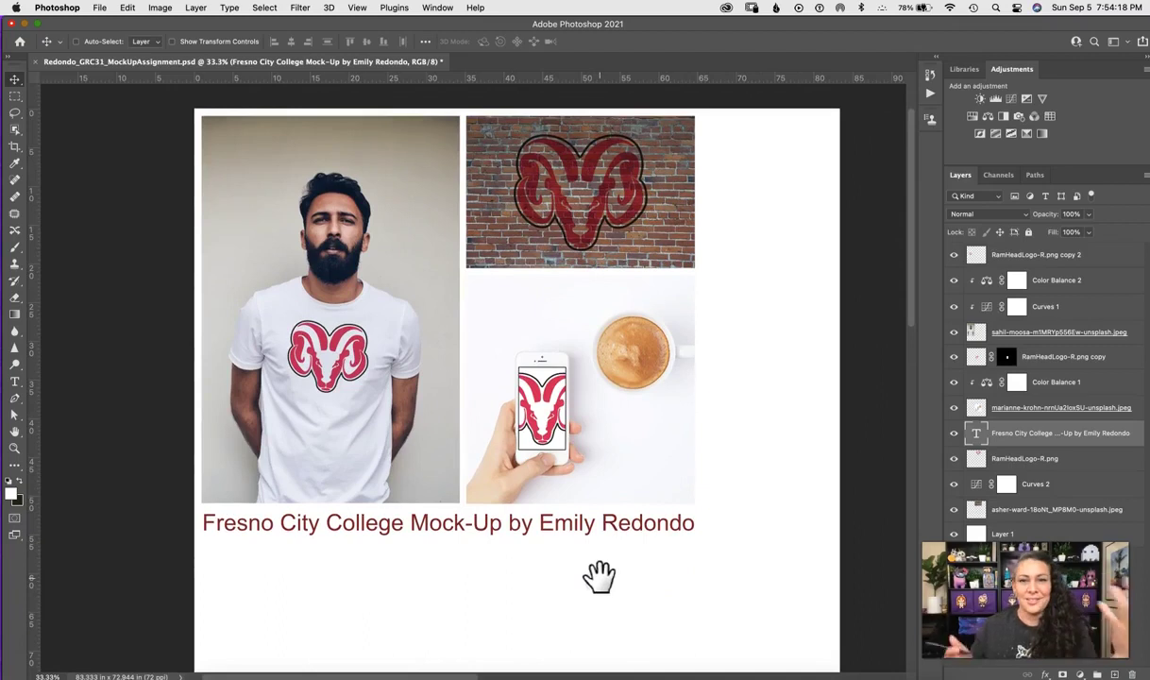